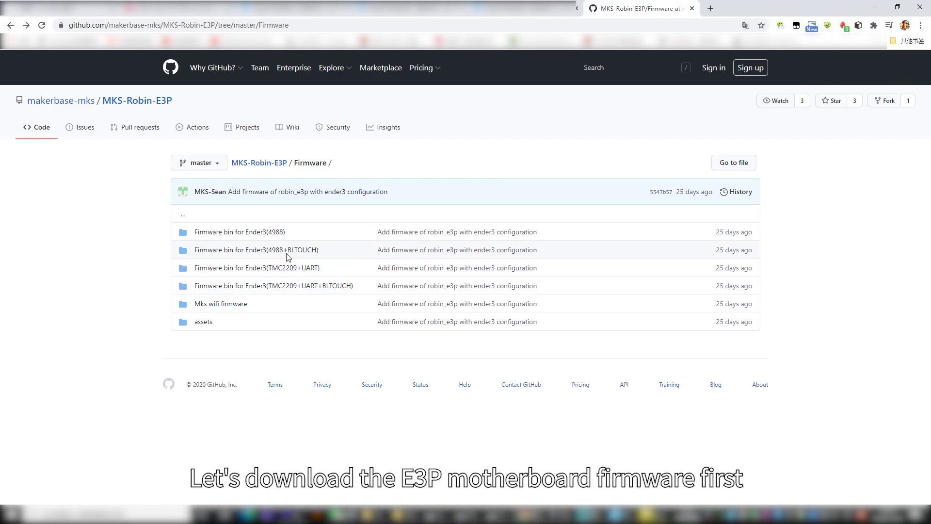
Download Robin_e3p.bin from the Firmware bin for Ender3(4988) folder onto the U盘 (D:) drive.
{"action": "left_click", "coordinate": [270, 233]}
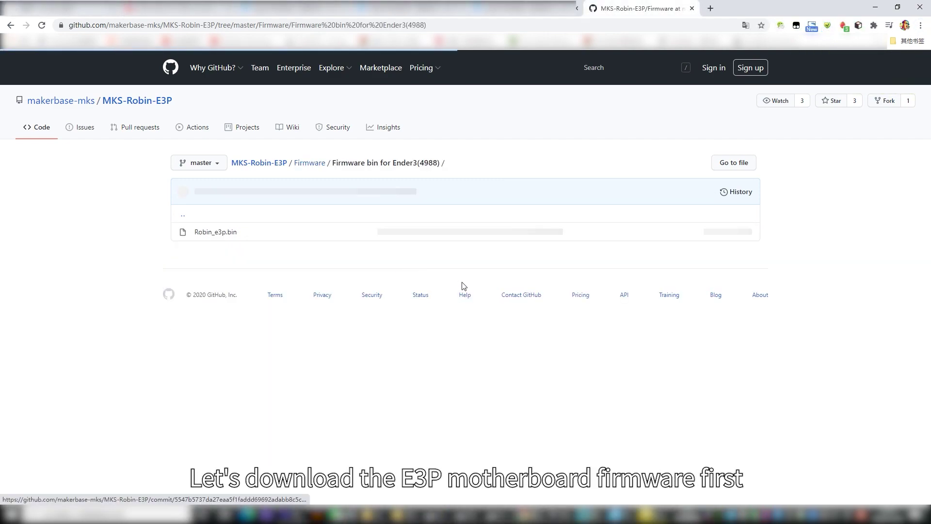
{"action": "left_click", "coordinate": [225, 233]}
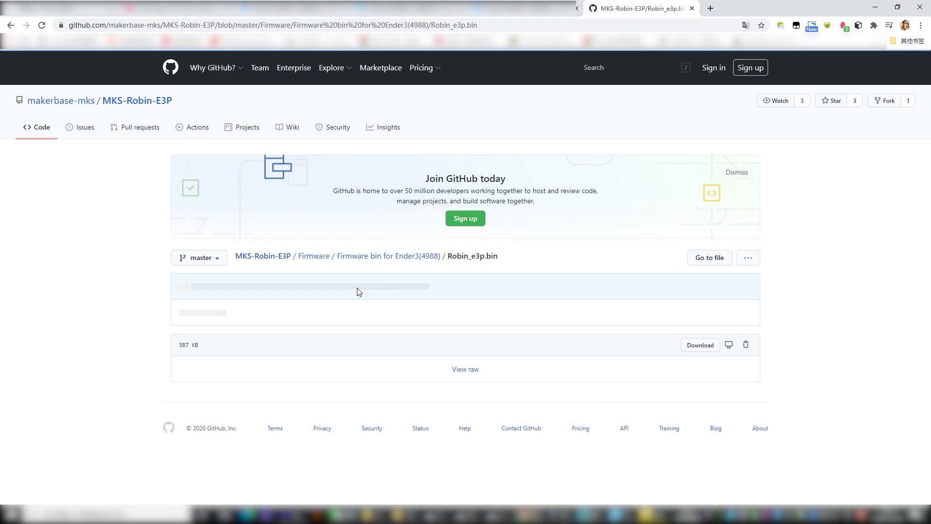
{"action": "left_click", "coordinate": [697, 346]}
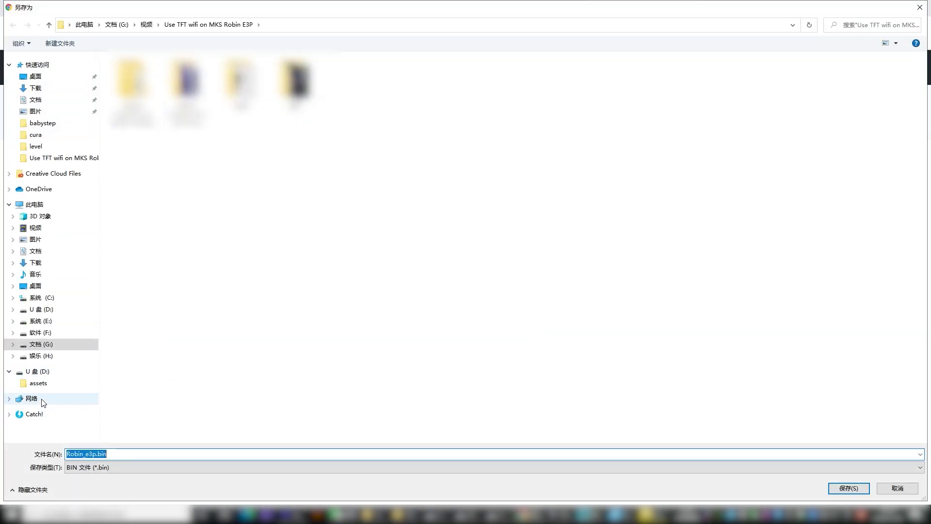
{"action": "left_click", "coordinate": [37, 372]}
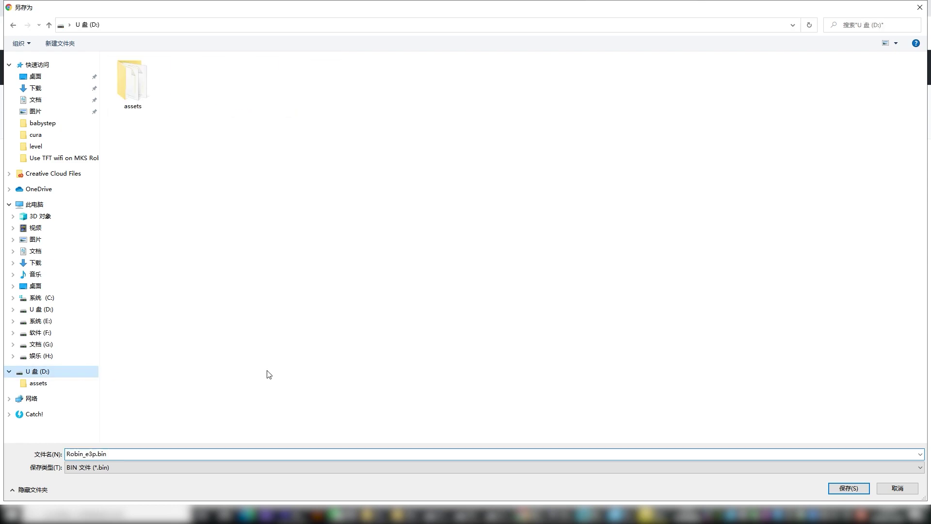
{"action": "left_click", "coordinate": [841, 489]}
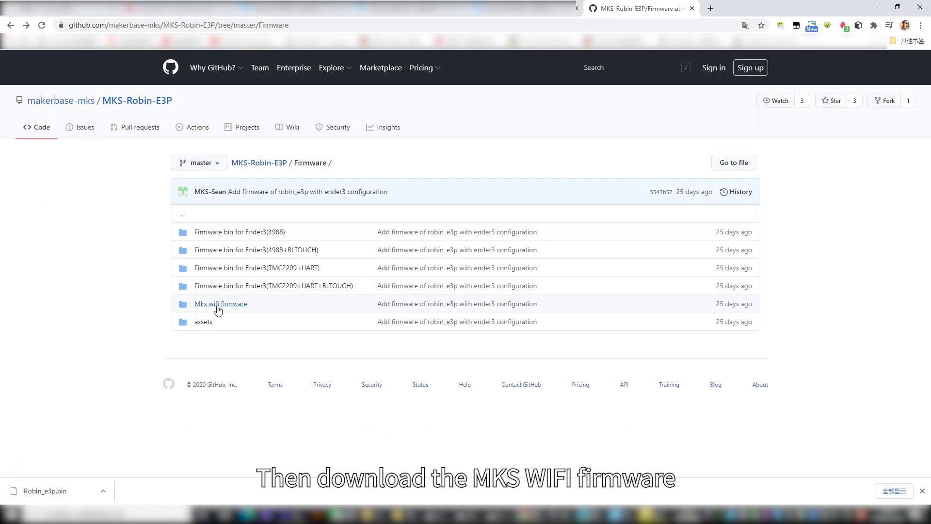
Download MksWifi.bin from the Mks wifi firmware folder to D: and show it in its folder.
{"action": "left_click", "coordinate": [218, 304]}
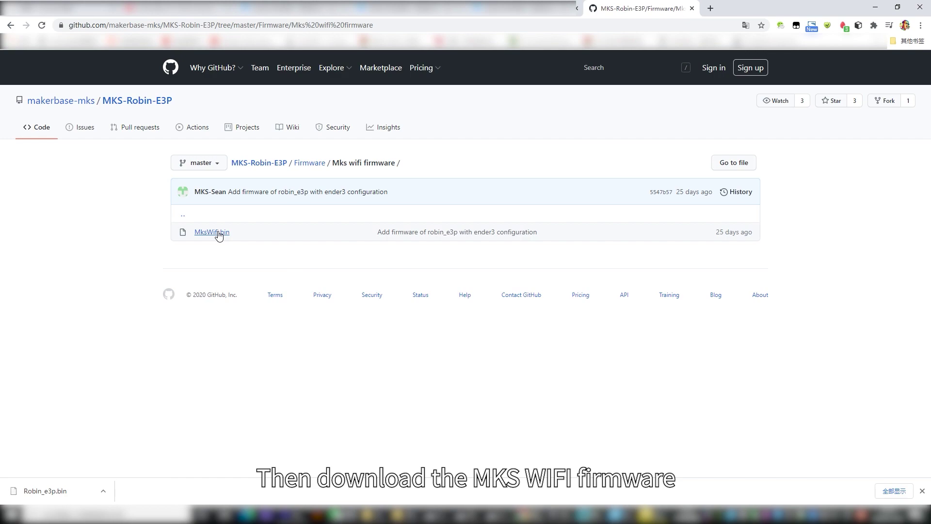
{"action": "left_click", "coordinate": [217, 233]}
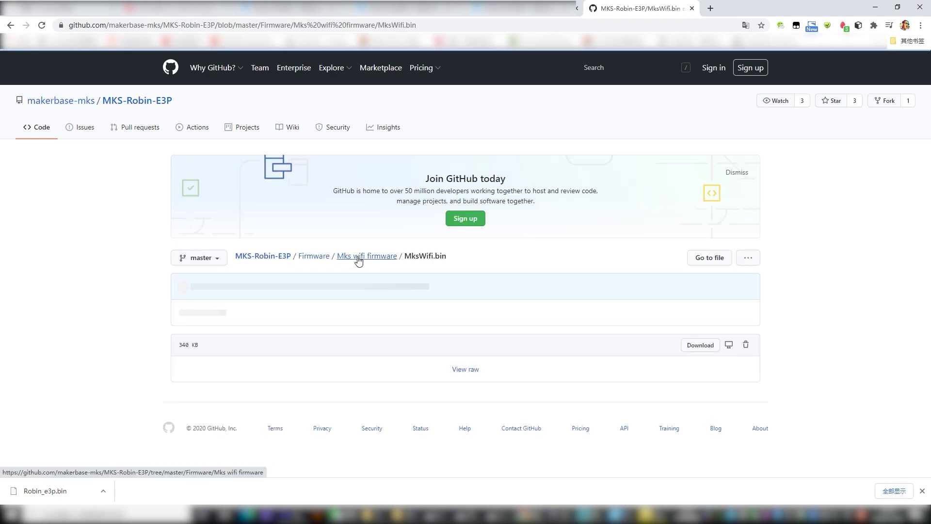
{"action": "left_click", "coordinate": [703, 346]}
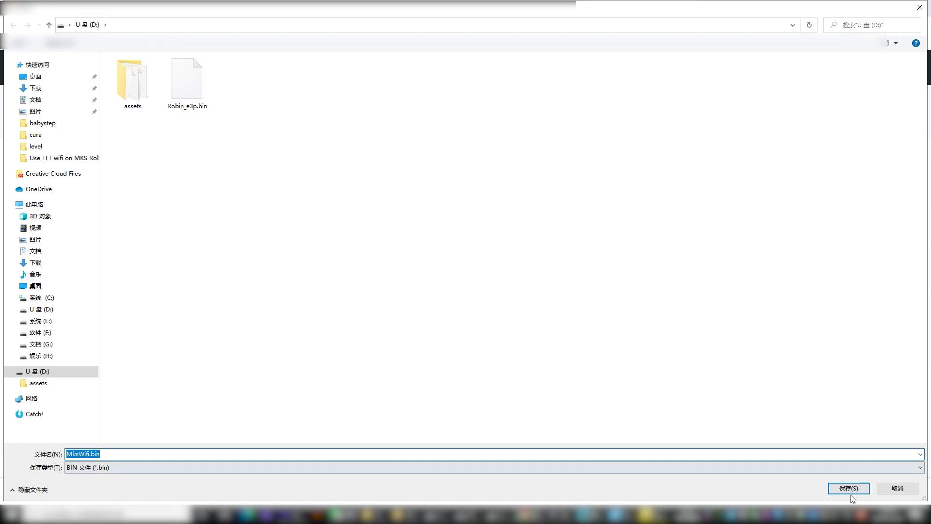
{"action": "left_click", "coordinate": [838, 481]}
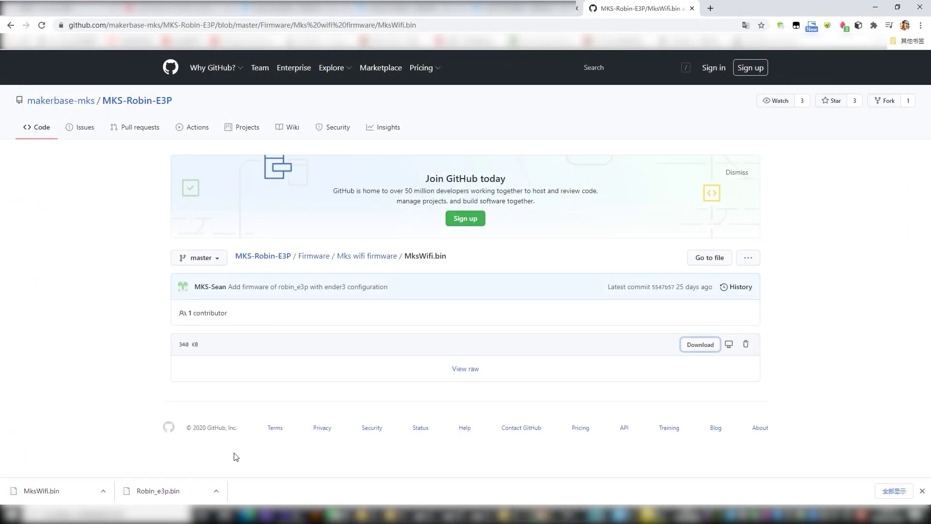
{"action": "left_click", "coordinate": [106, 493]}
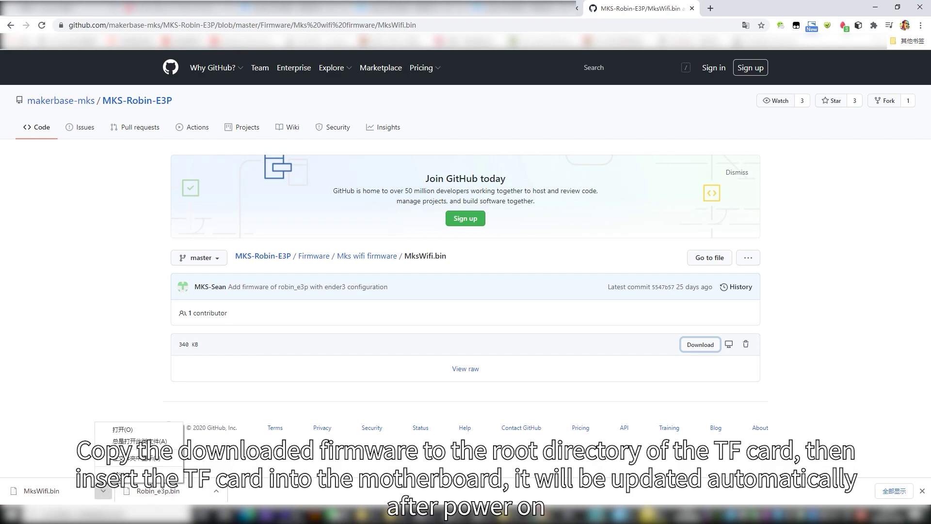
{"action": "left_click", "coordinate": [133, 458]}
{"action": "left_click", "coordinate": [650, 285]}
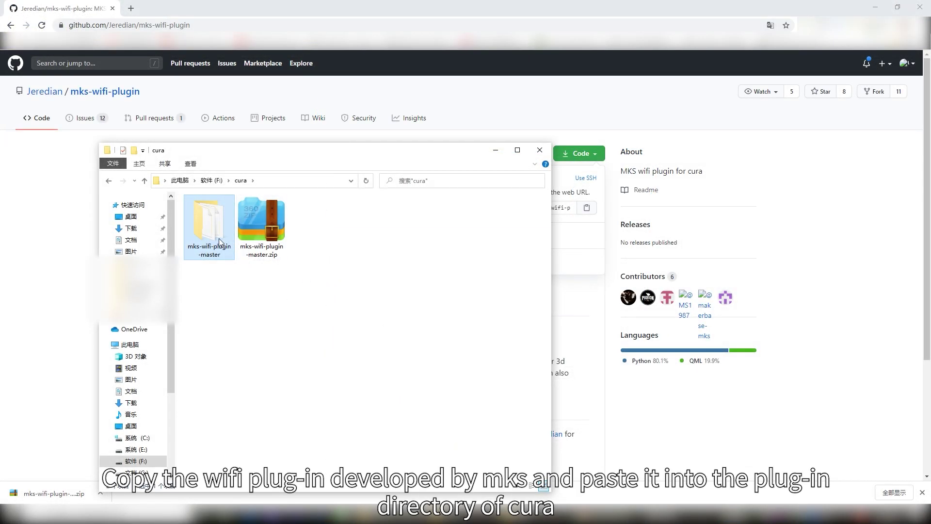
Cut mks-wifi-plugin-master and paste it into Ultimaker Cura 4.6's plugins folder.
{"action": "right_click", "coordinate": [219, 241]}
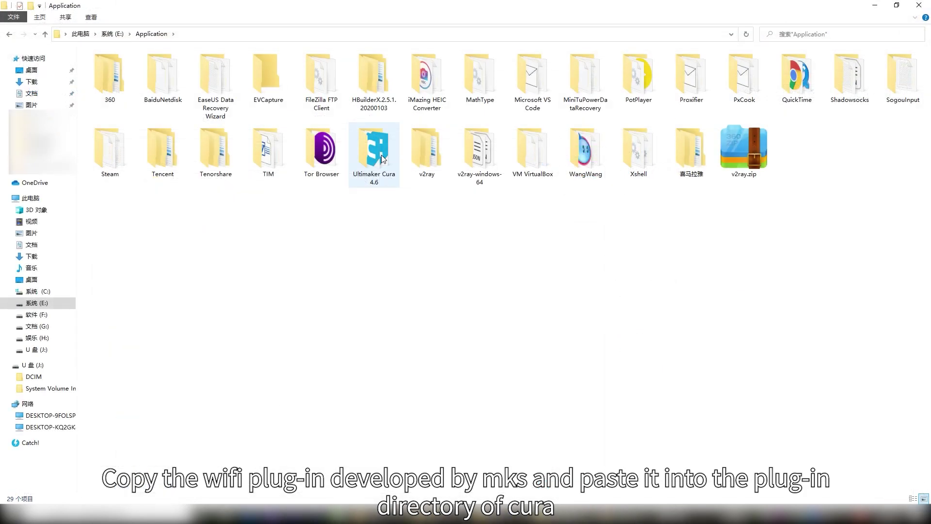
{"action": "double_click", "coordinate": [381, 155]}
{"action": "scroll", "coordinate": [445, 233], "scroll_direction": "down", "scroll_amount": 3}
{"action": "scroll", "coordinate": [445, 233], "scroll_direction": "up", "scroll_amount": 3}
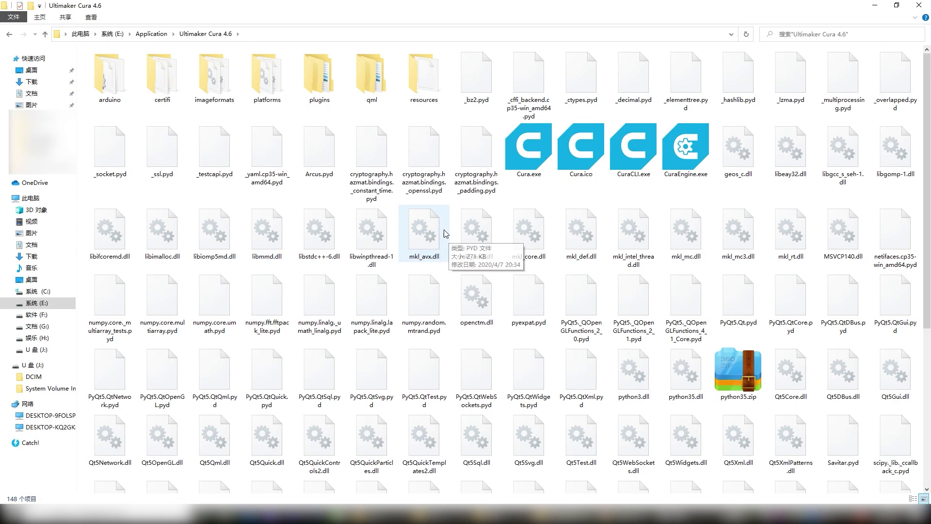
{"action": "double_click", "coordinate": [319, 77]}
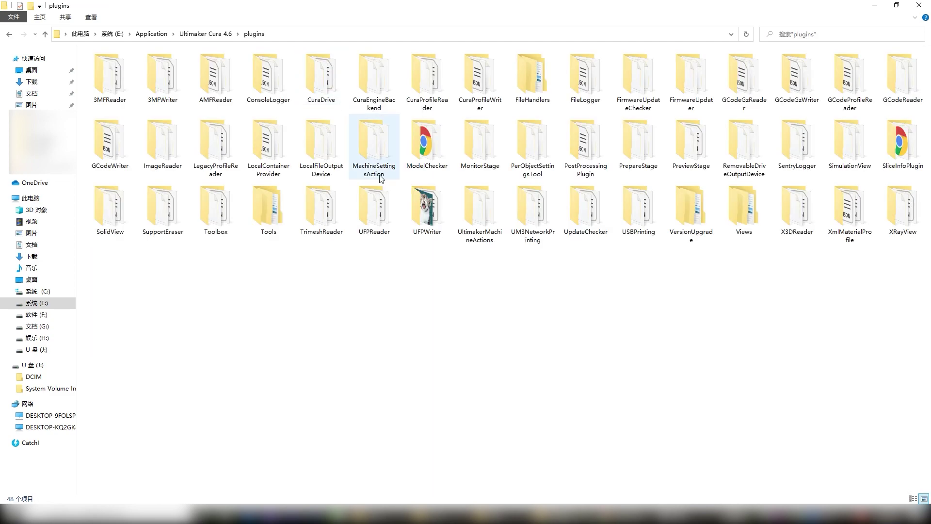
{"action": "right_click", "coordinate": [474, 309]}
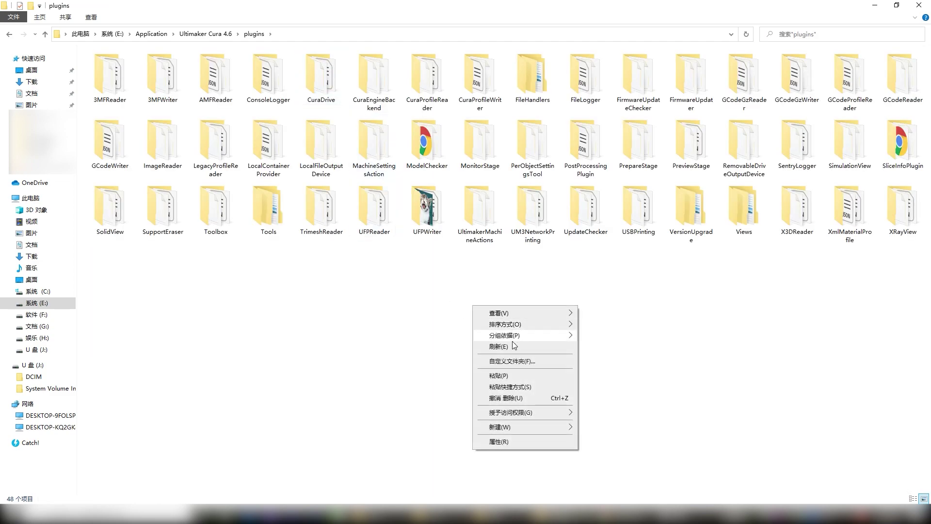
{"action": "left_click", "coordinate": [473, 345]}
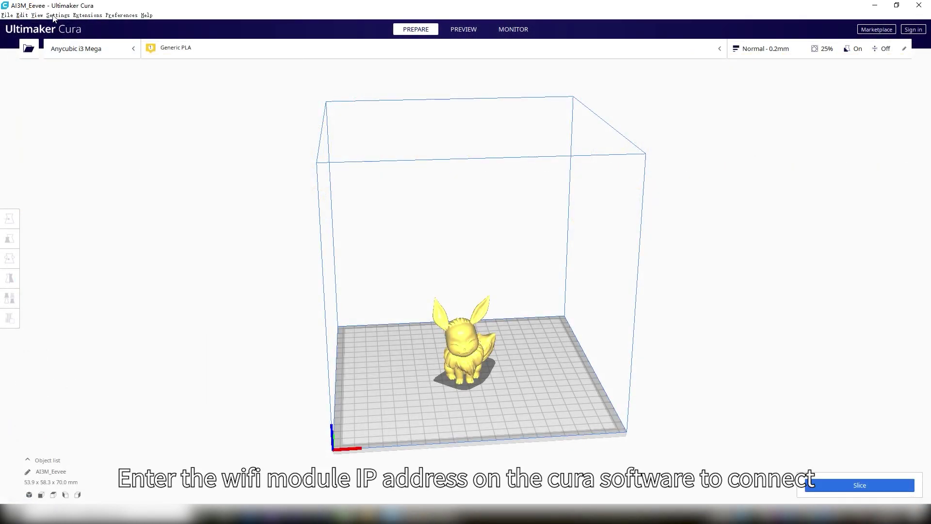
In Preferences > Printers, add 192.168.2.88 under MKS WIFI, connect, and close both dialogs.
{"action": "left_click", "coordinate": [58, 15]}
{"action": "mouse_move", "coordinate": [69, 25]}
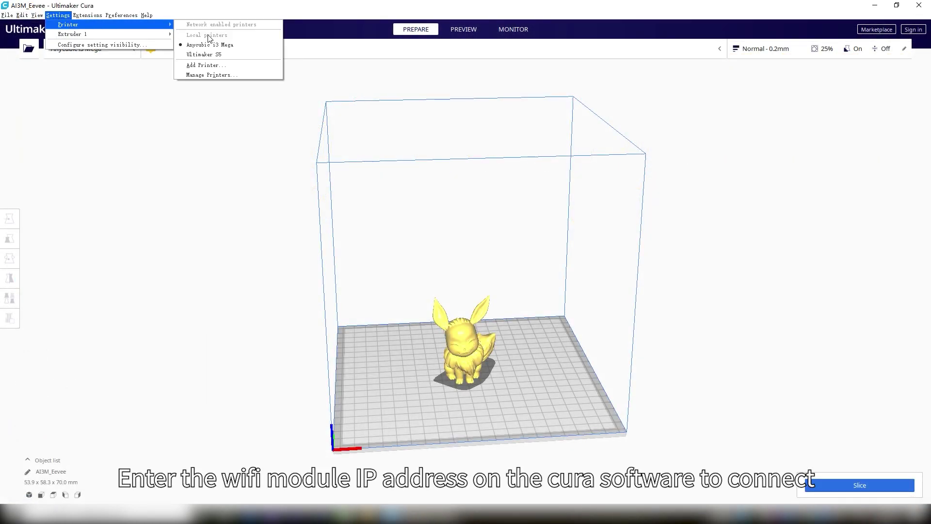
{"action": "left_click", "coordinate": [212, 76]}
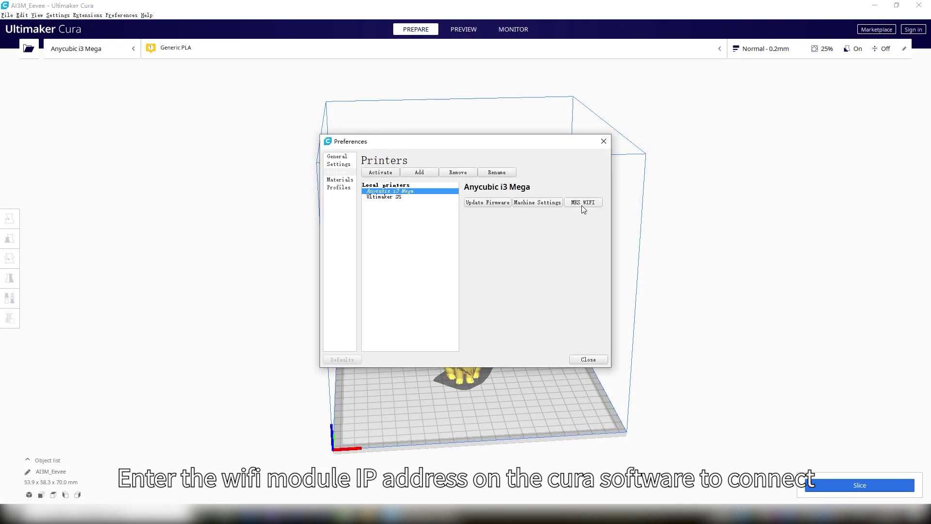
{"action": "left_click", "coordinate": [581, 203]}
{"action": "left_click", "coordinate": [348, 211]}
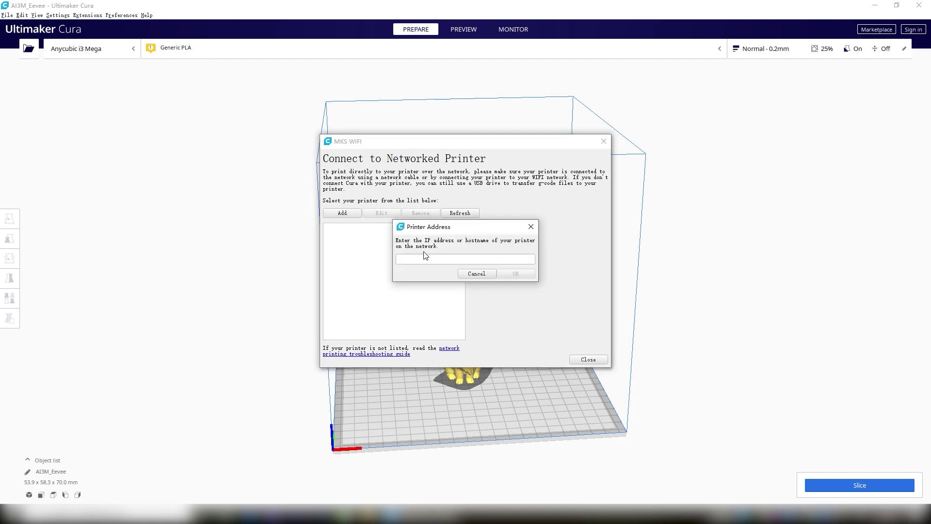
{"action": "left_click", "coordinate": [427, 259]}
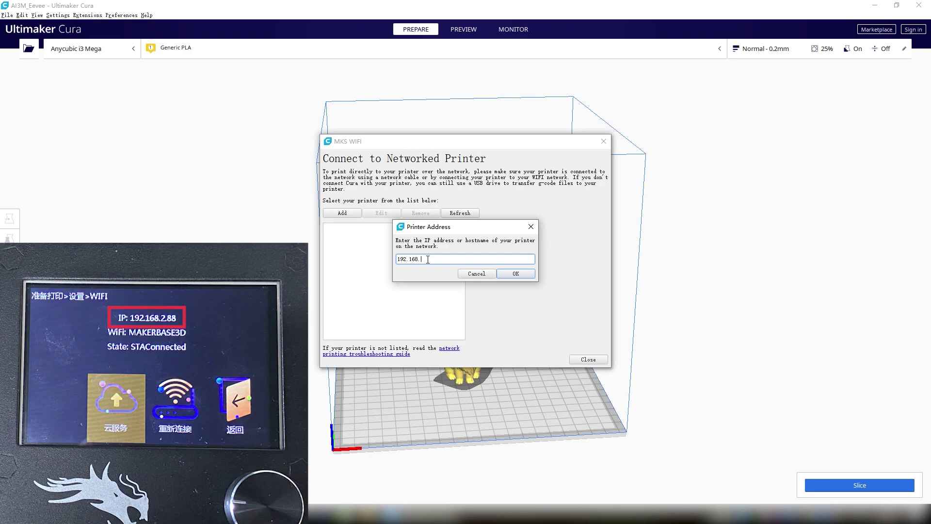
{"action": "left_click", "coordinate": [504, 273]}
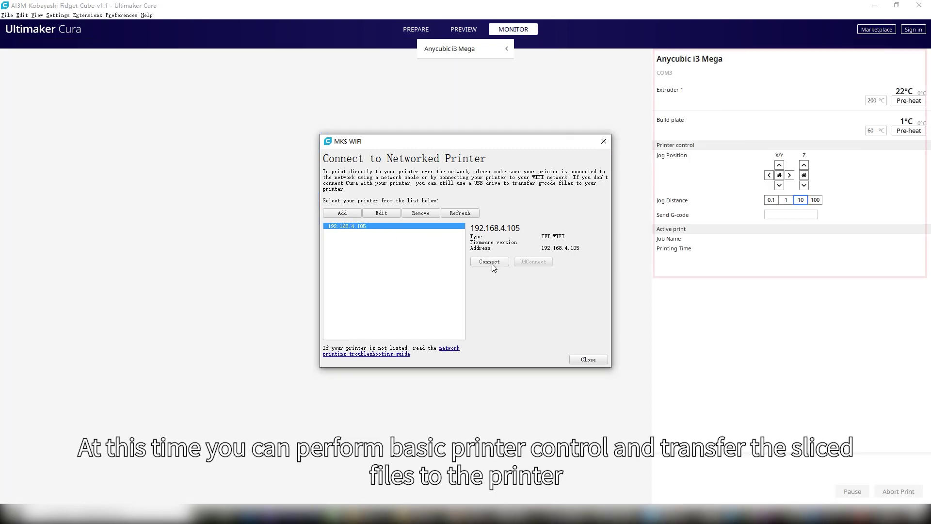
{"action": "left_click", "coordinate": [491, 262]}
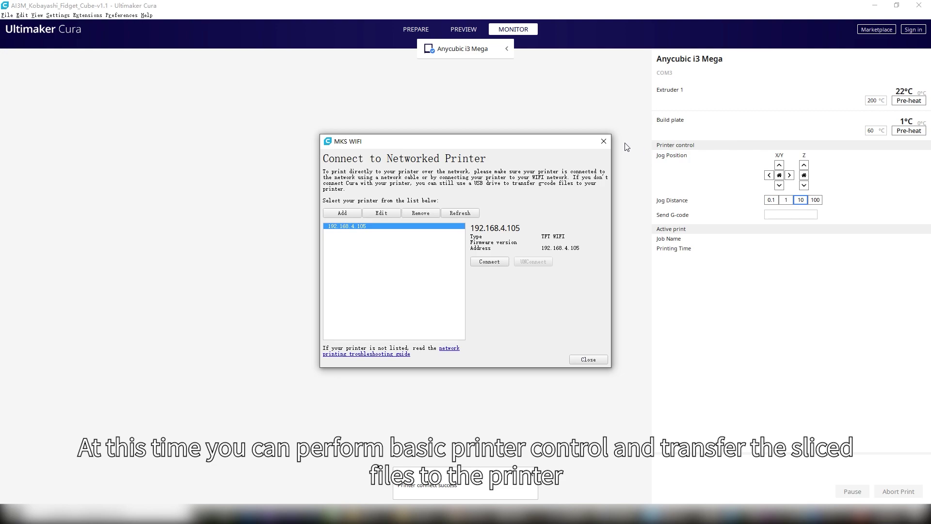
{"action": "left_click", "coordinate": [595, 360]}
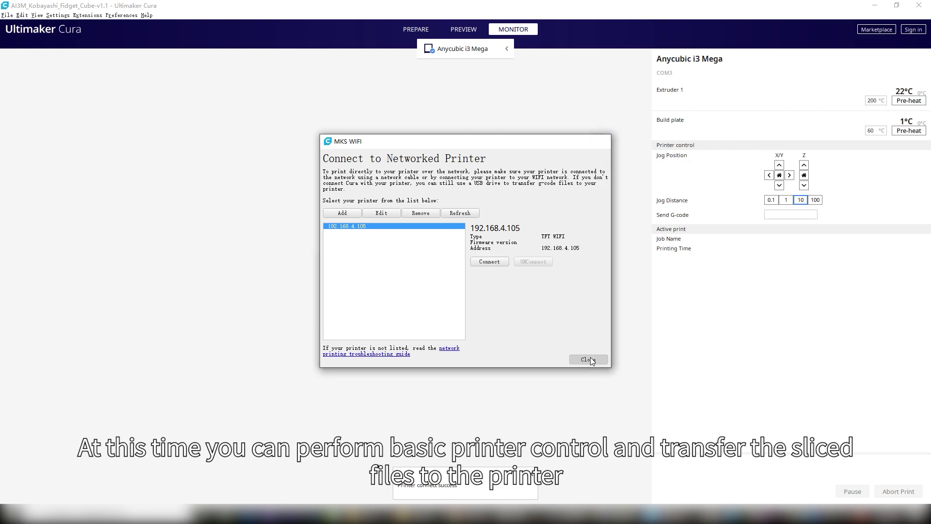
{"action": "left_click", "coordinate": [592, 360]}
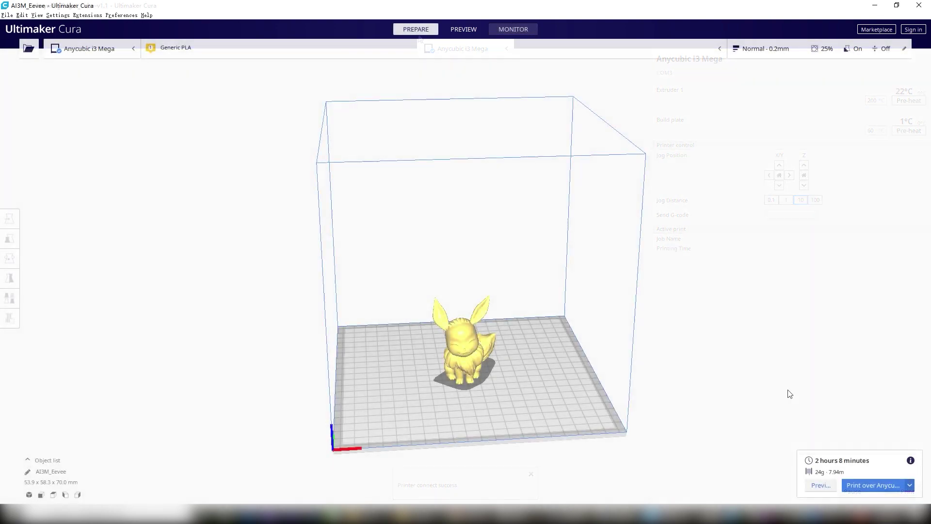
Upload the sliced Eevee job to the printer with 'Print over Anycubic'.
{"action": "left_click", "coordinate": [873, 485]}
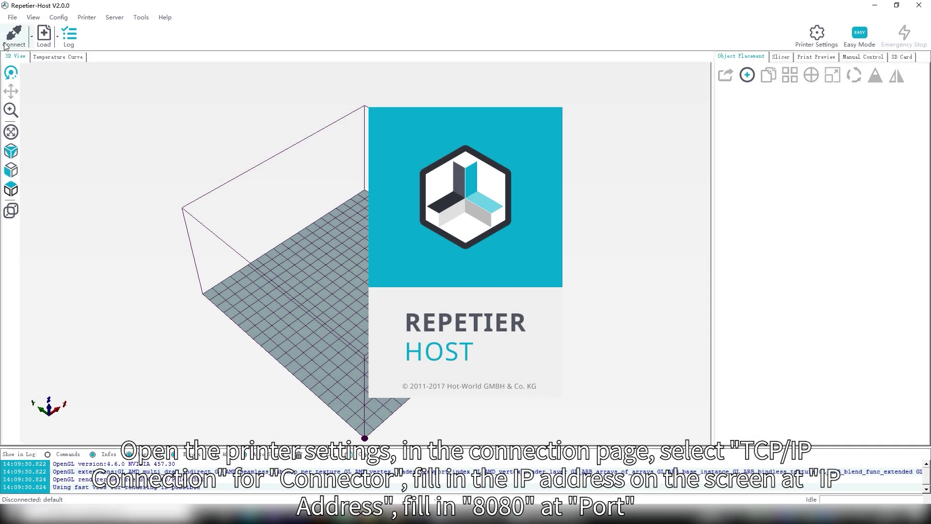
Set Repetier-Host's connector to TCP/IP at 192.168.2.88, port 8080, and connect.
{"action": "left_click", "coordinate": [59, 18]}
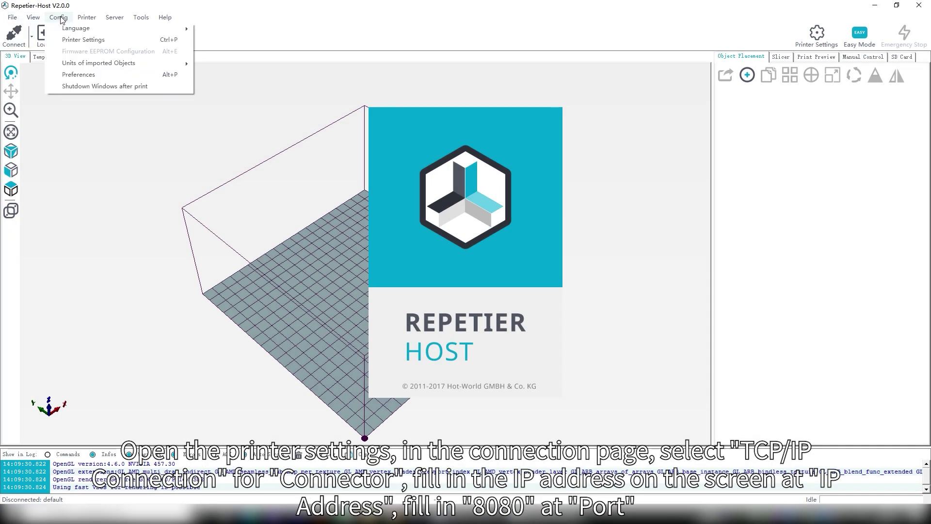
{"action": "left_click", "coordinate": [71, 41]}
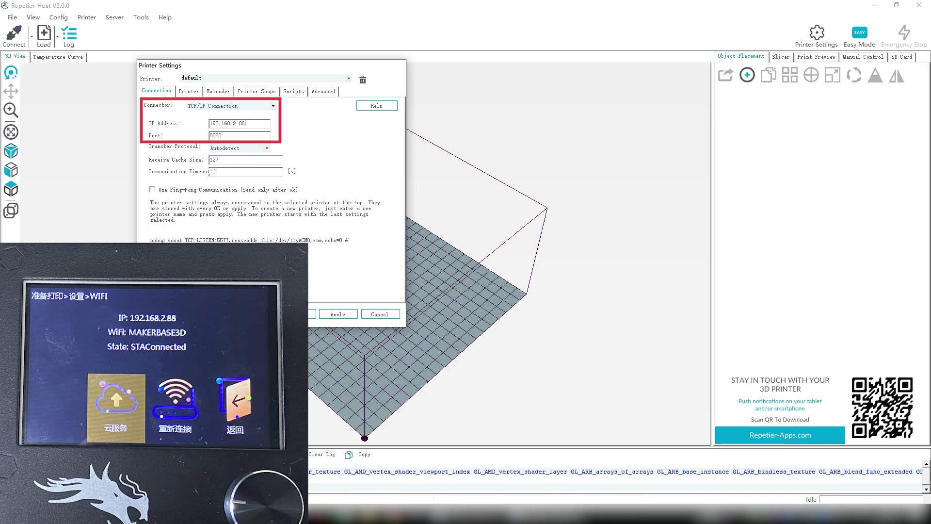
{"action": "left_click", "coordinate": [295, 314]}
{"action": "left_click", "coordinate": [13, 32]}
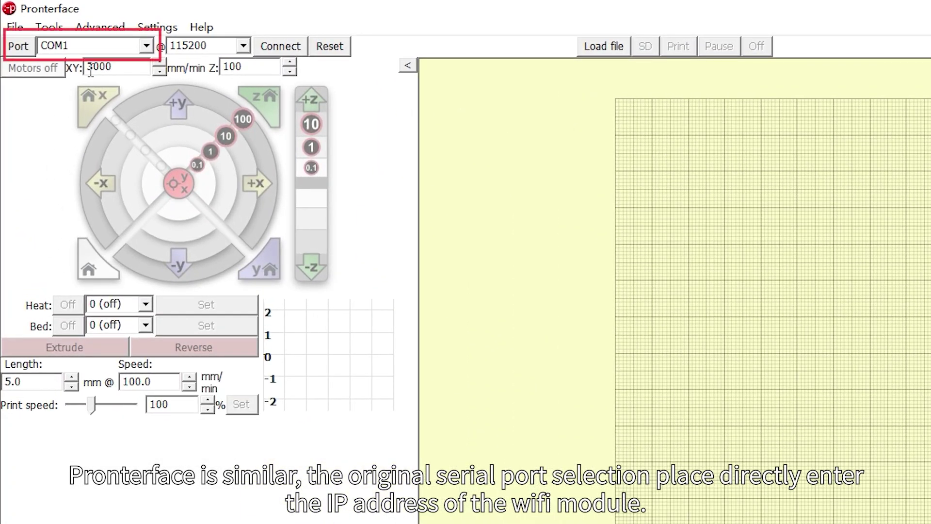
Change Pronterface's port from COM1 to 192.168.2.88:8080 and connect until 'Printer is now online' appears.
{"action": "double_click", "coordinate": [68, 47]}
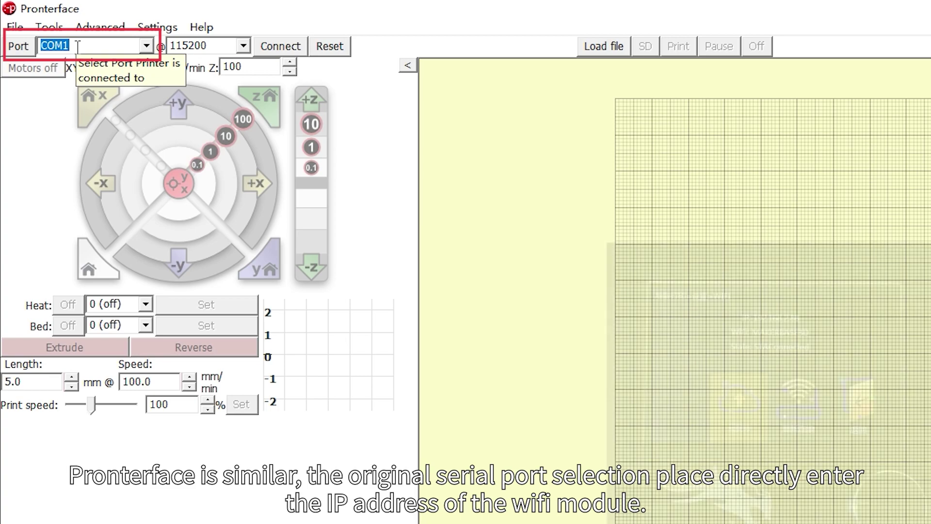
{"action": "type", "text": "192.16"}
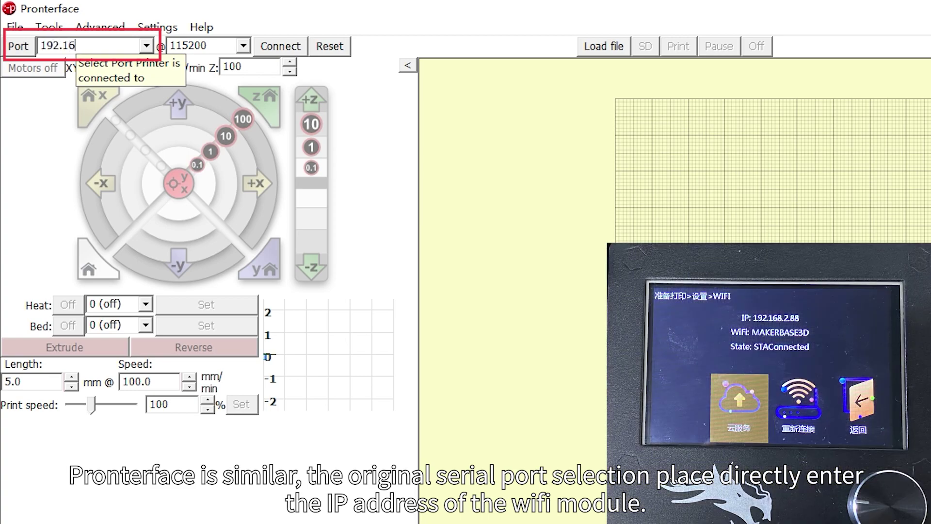
{"action": "type", "text": "8.2.88"}
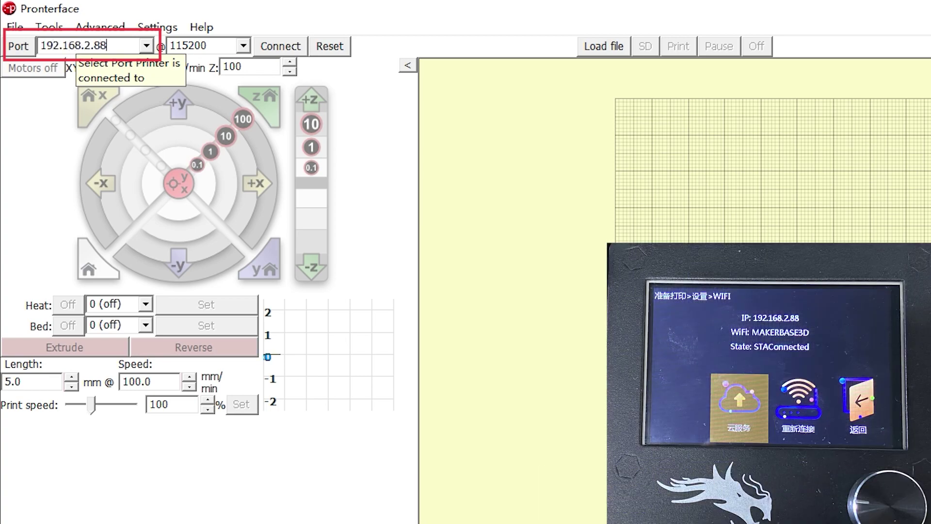
{"action": "type", "text": ":80"}
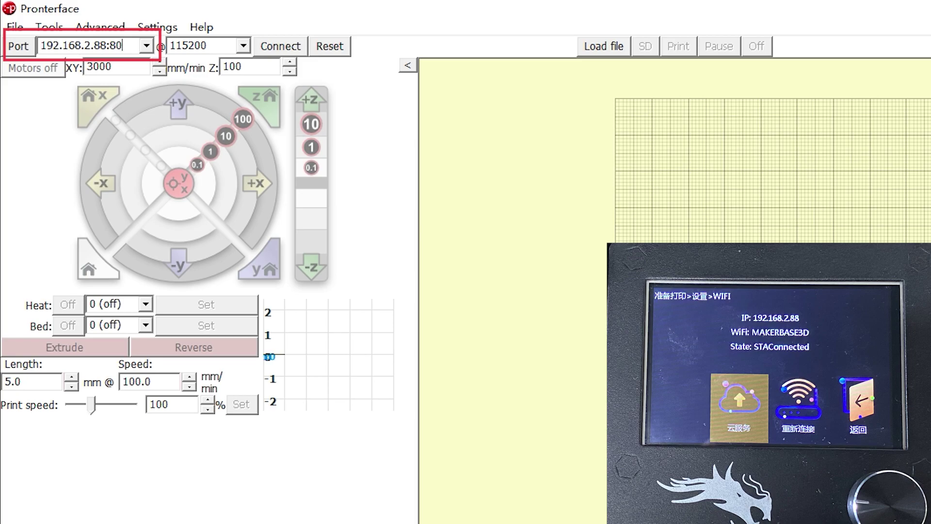
{"action": "type", "text": "80"}
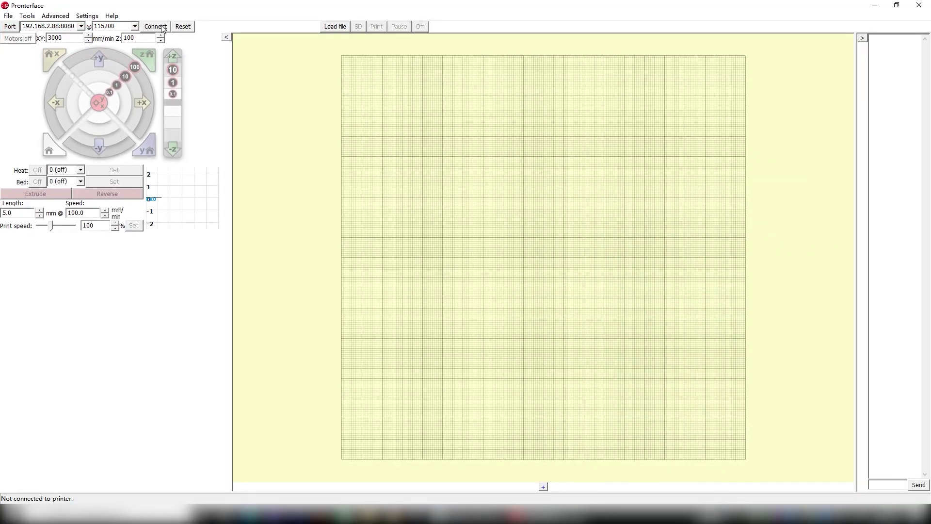
{"action": "left_click", "coordinate": [155, 26]}
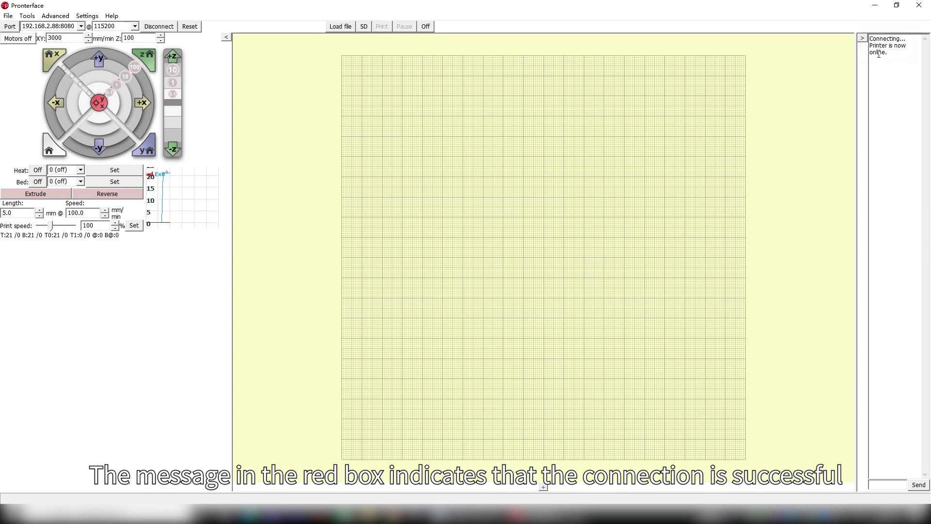
{"action": "left_click_drag", "start_coordinate": [888, 53], "coordinate": [862, 34]}
{"action": "left_click", "coordinate": [826, 85]}
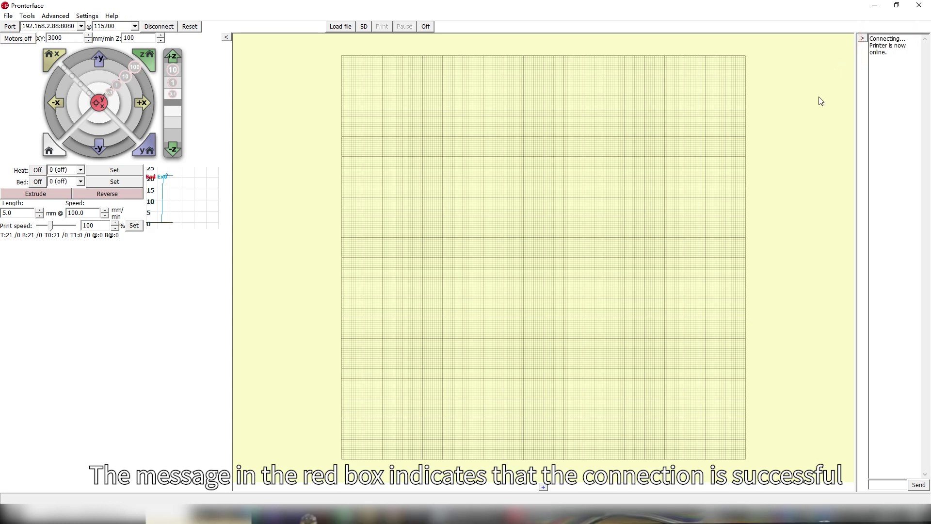